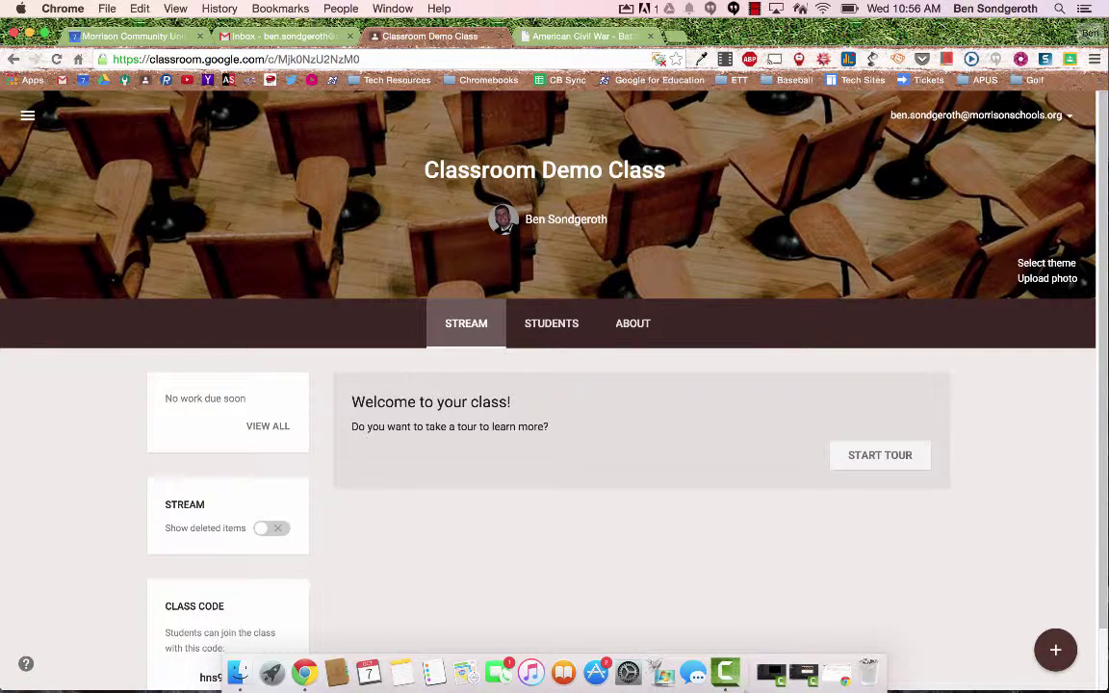
Step: View the student account's inbox, the American Civil War article on History.com, and the Classroom Demo Class stream
{"action": "left_click", "coordinate": [837, 672]}
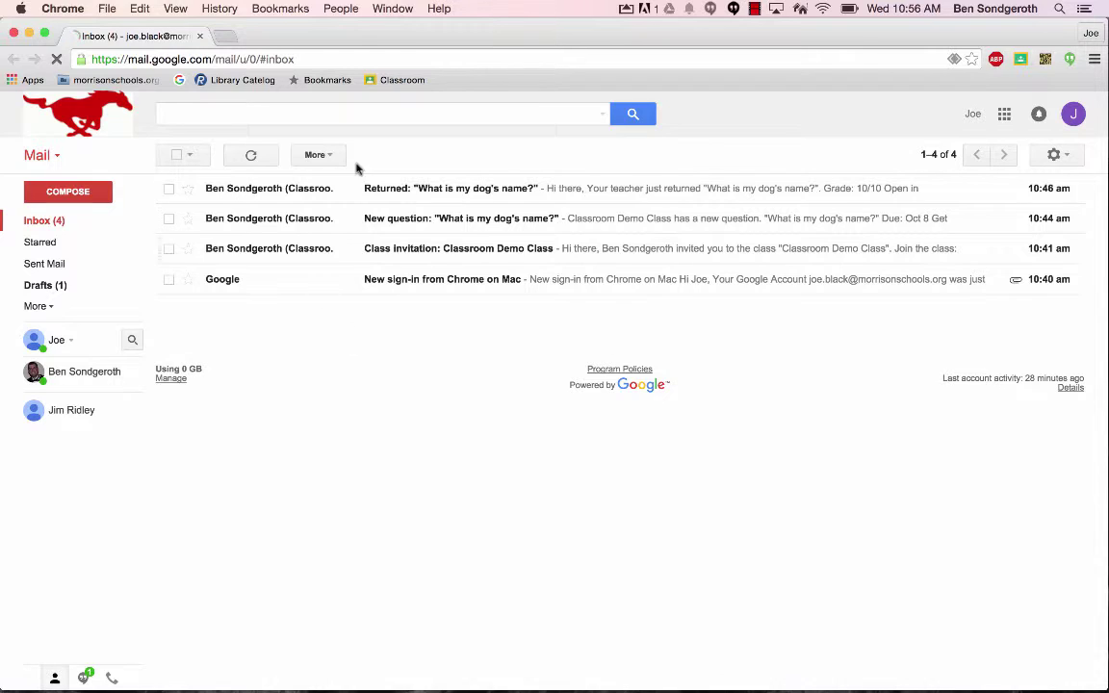
{"action": "left_click", "coordinate": [29, 34]}
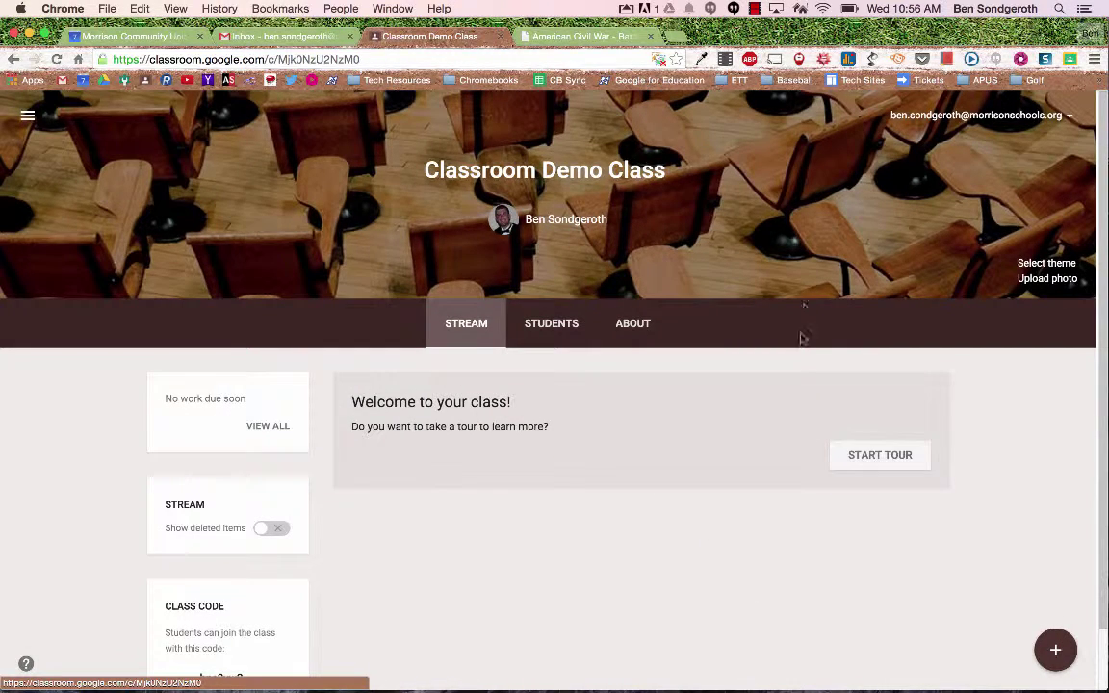
{"action": "left_click", "coordinate": [1070, 61]}
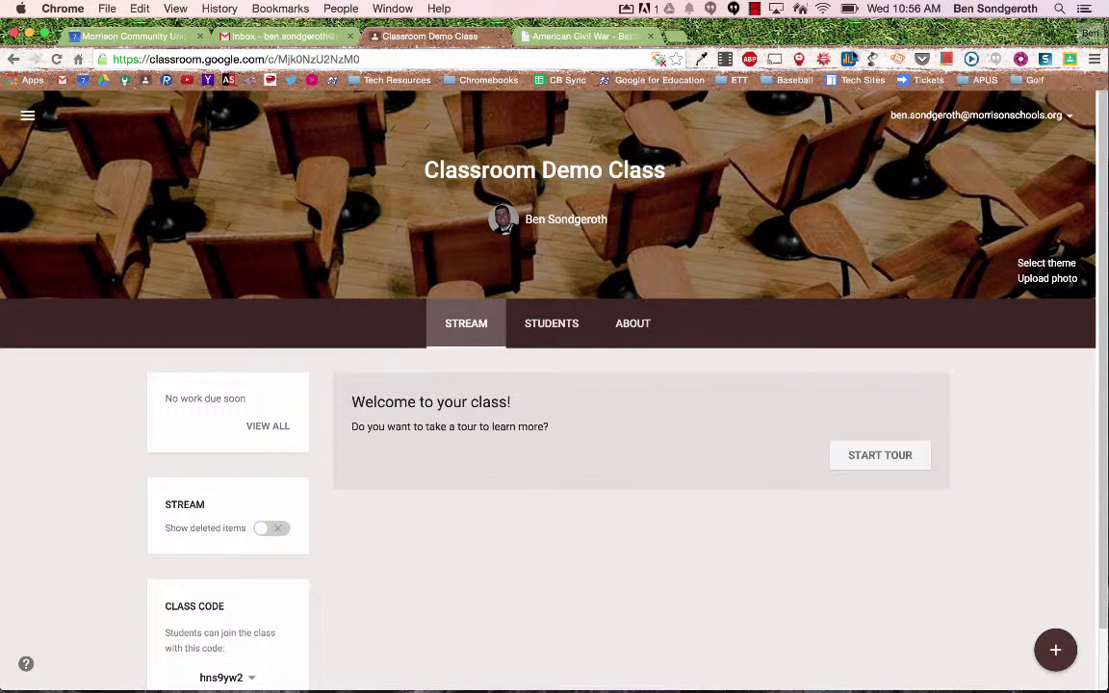
{"action": "left_click", "coordinate": [541, 38]}
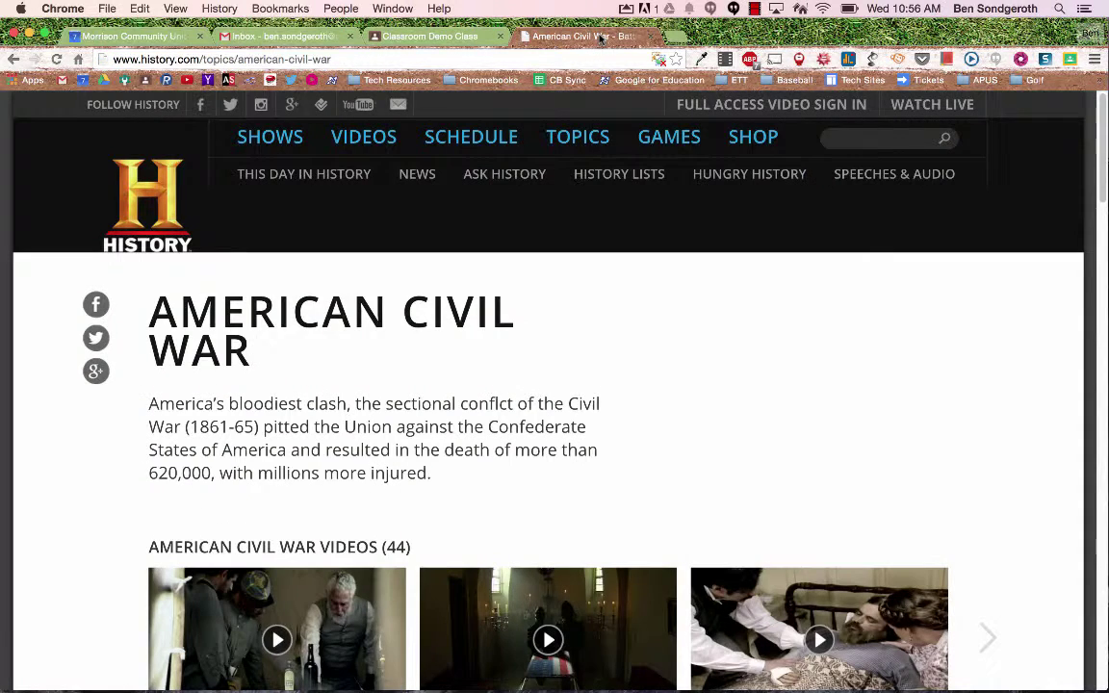
{"action": "left_click", "coordinate": [461, 37]}
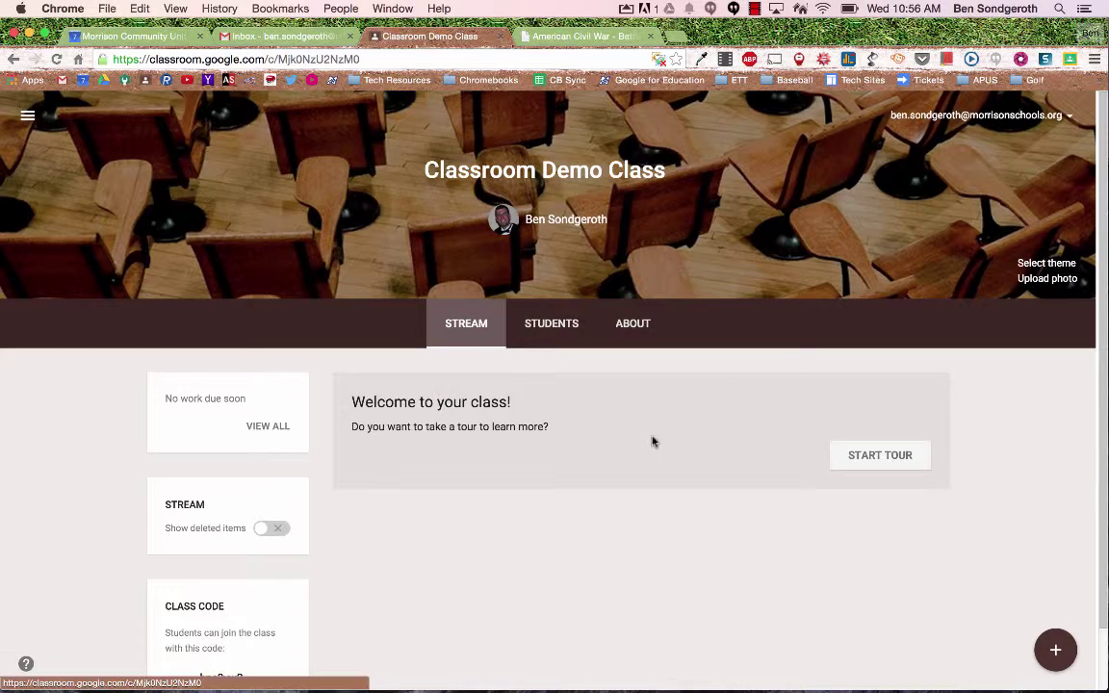
Step: Push the History.com American Civil War page to the students of Classroom Demo Class with the Share to Classroom extension
{"action": "left_click", "coordinate": [589, 38]}
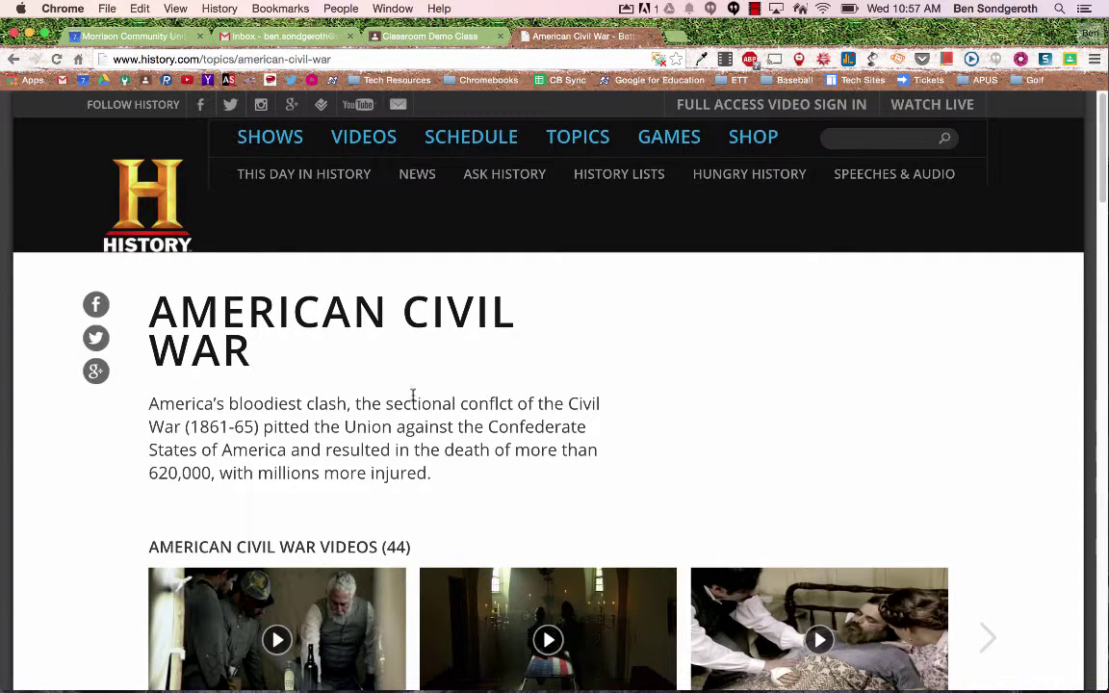
{"action": "scroll", "coordinate": [419, 400], "scroll_direction": "down", "scroll_amount": 3}
{"action": "scroll", "coordinate": [427, 411], "scroll_direction": "up", "scroll_amount": 3}
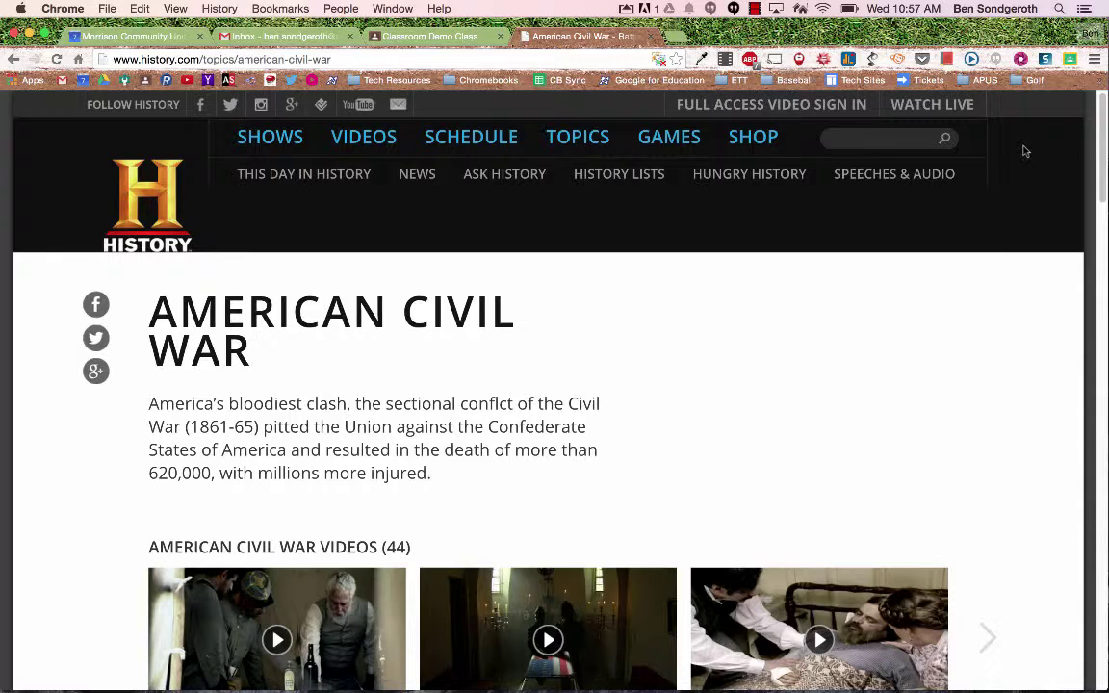
{"action": "left_click", "coordinate": [1070, 63]}
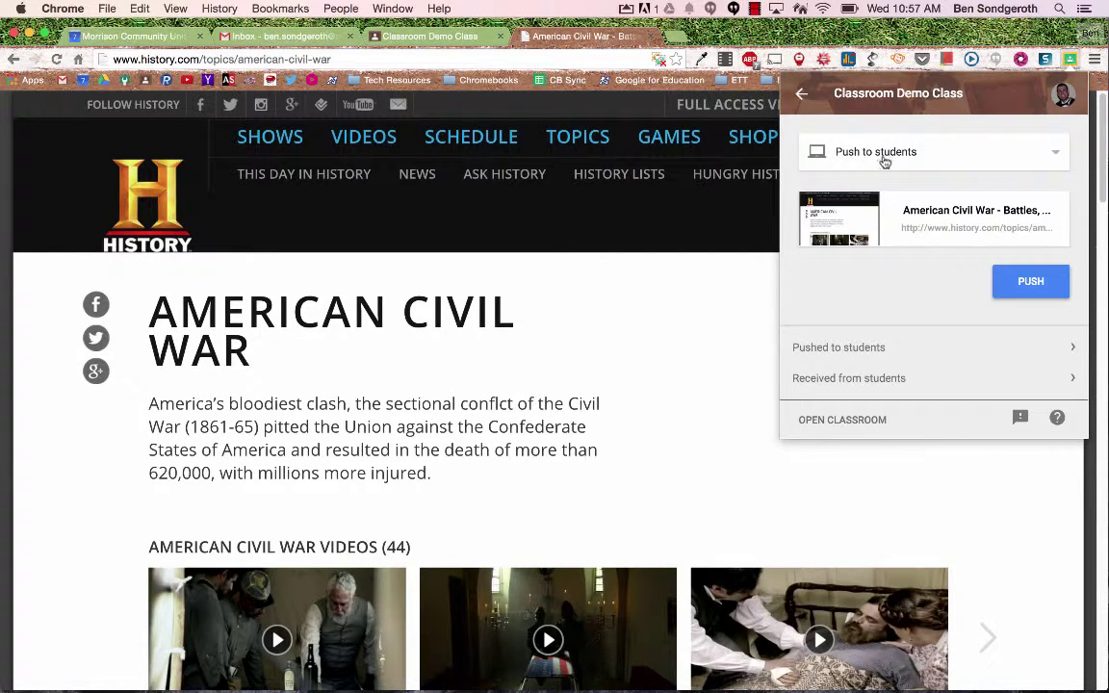
{"action": "left_click", "coordinate": [1028, 287]}
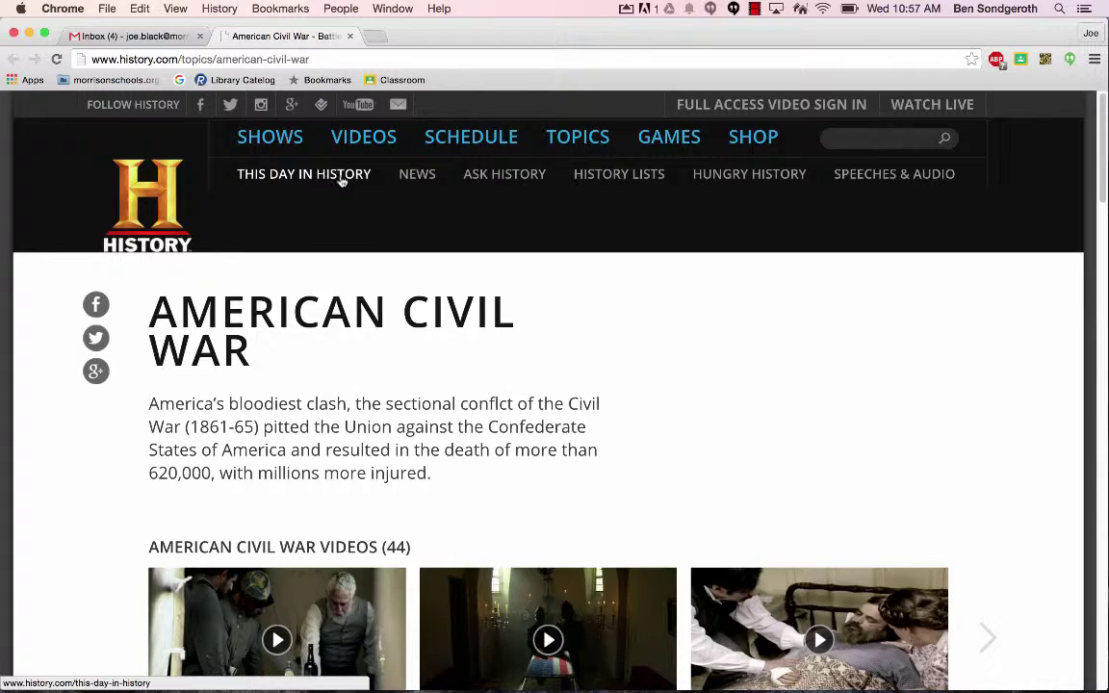
Step: In the student's browser window, open the American Civil War History article and push that page to the teacher
{"action": "scroll", "coordinate": [448, 352], "scroll_direction": "down", "scroll_amount": 10}
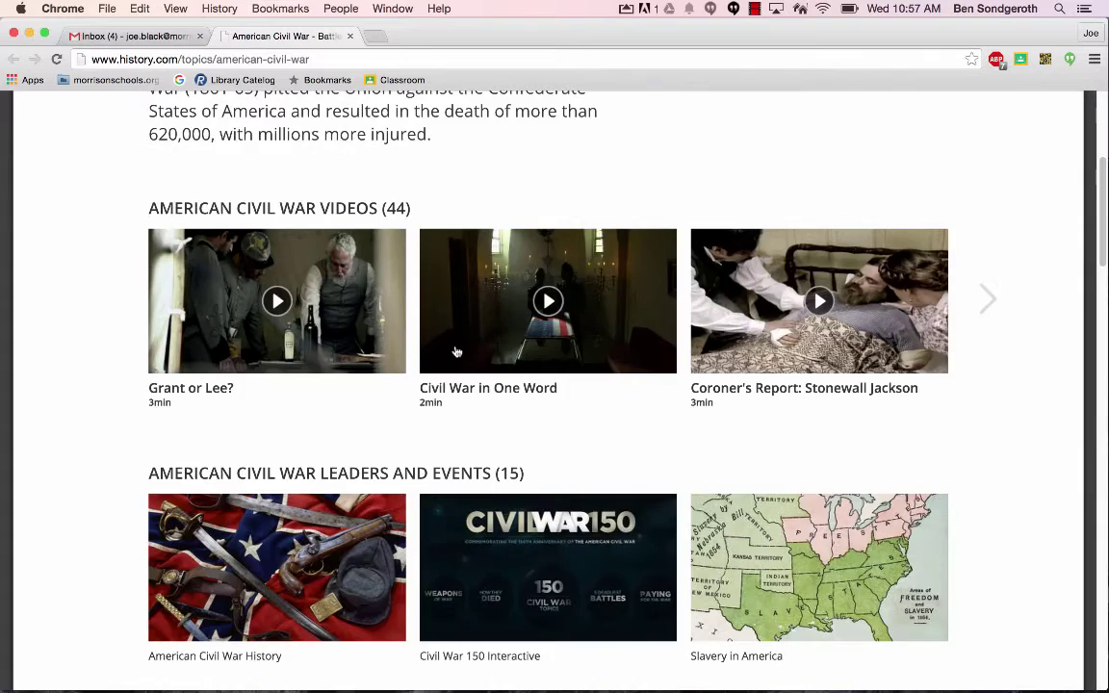
{"action": "left_click", "coordinate": [287, 346]}
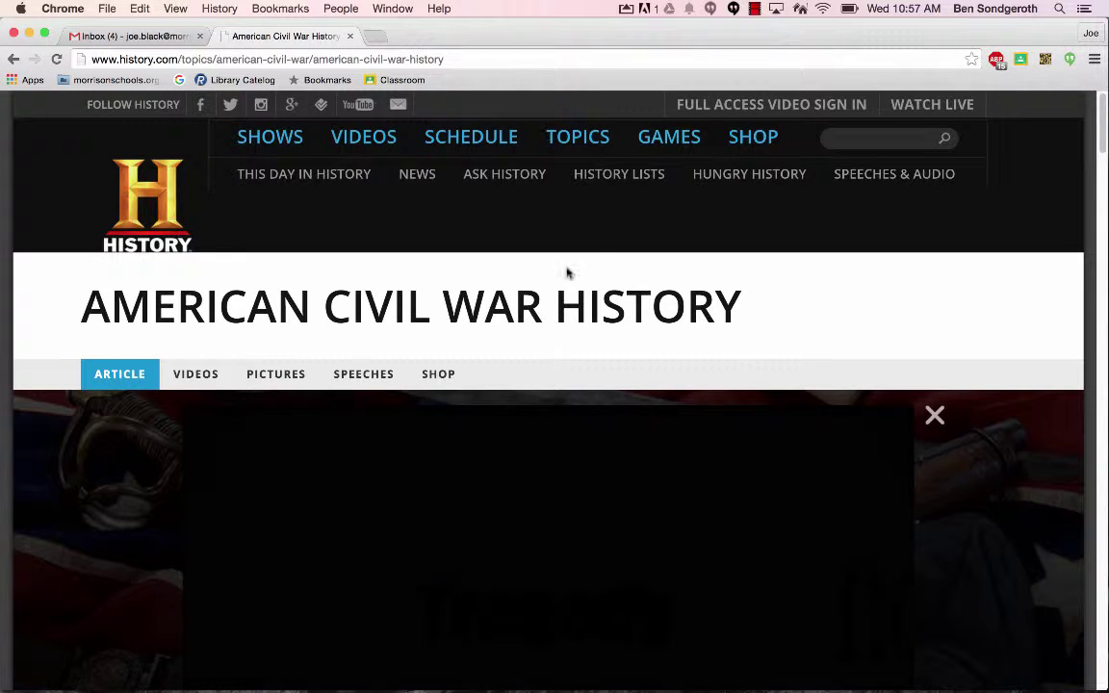
{"action": "scroll", "coordinate": [482, 542], "scroll_direction": "down", "scroll_amount": 5}
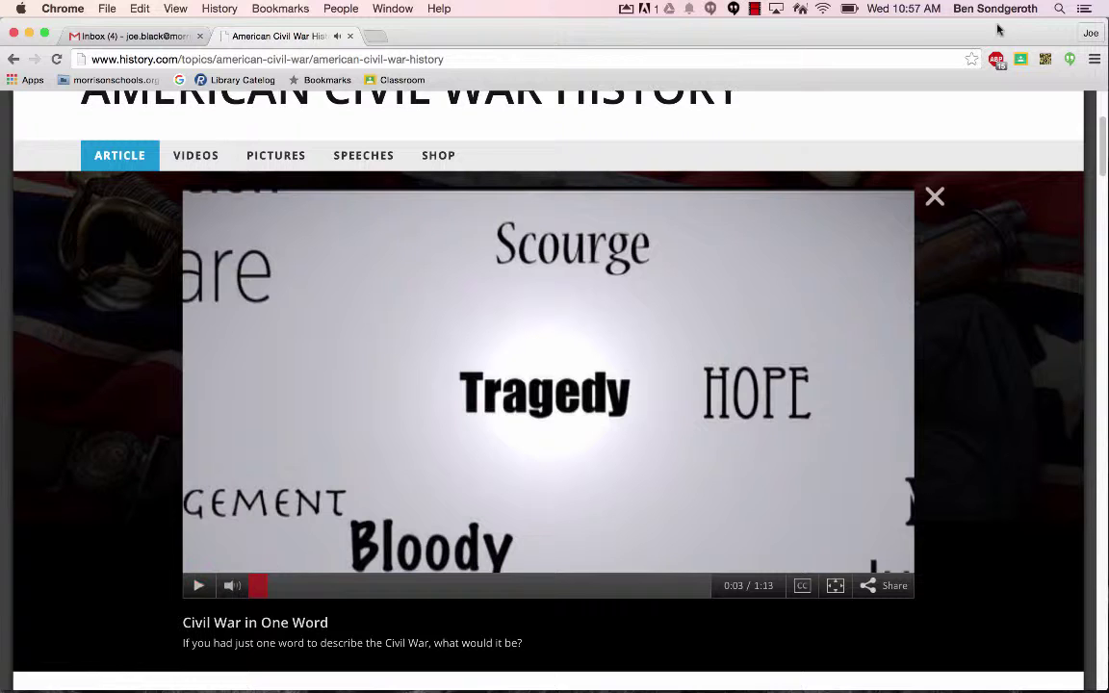
{"action": "left_click", "coordinate": [1020, 60]}
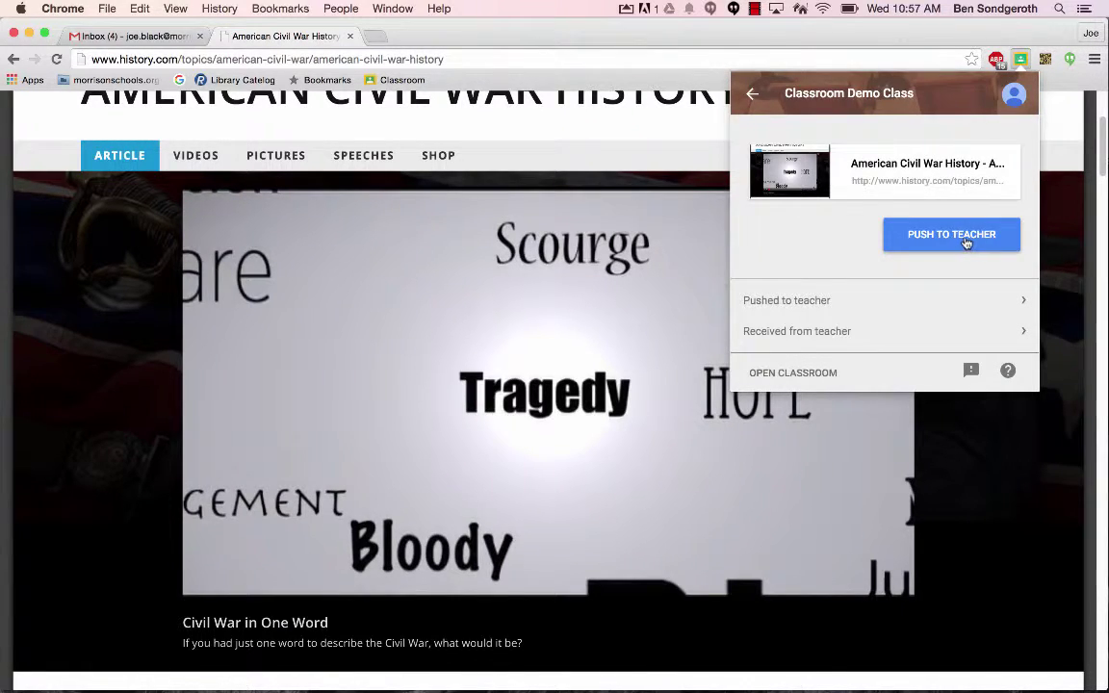
{"action": "left_click", "coordinate": [968, 243]}
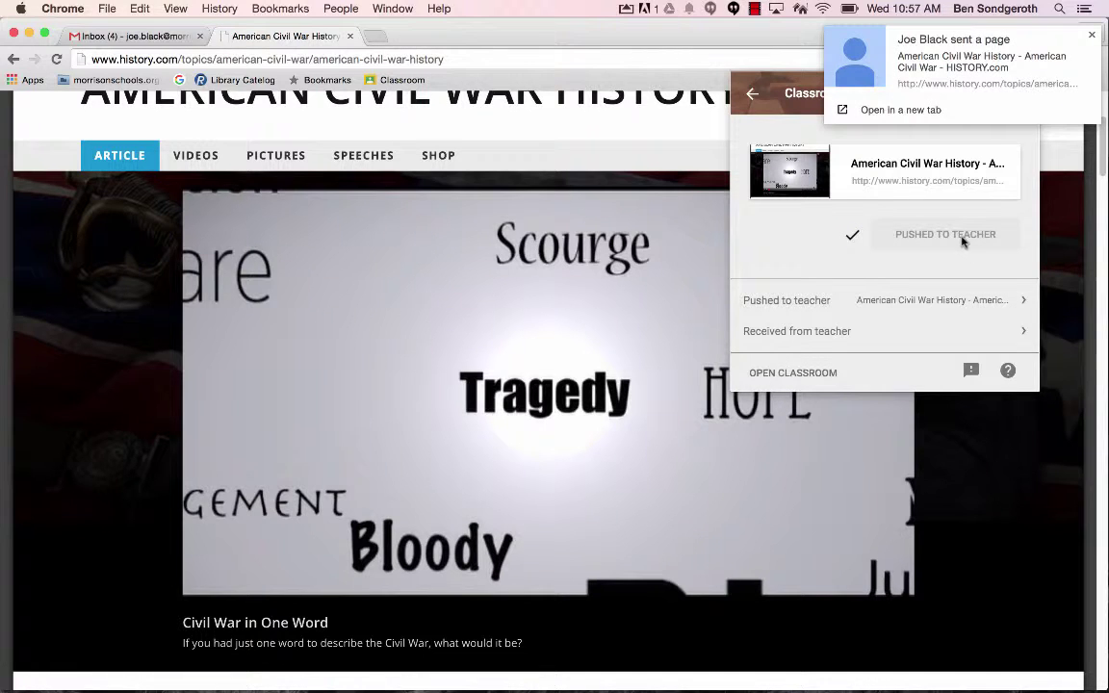
Step: Open the page received from the student in a new tab, look it over with its video paused, and close it
{"action": "left_click", "coordinate": [915, 111]}
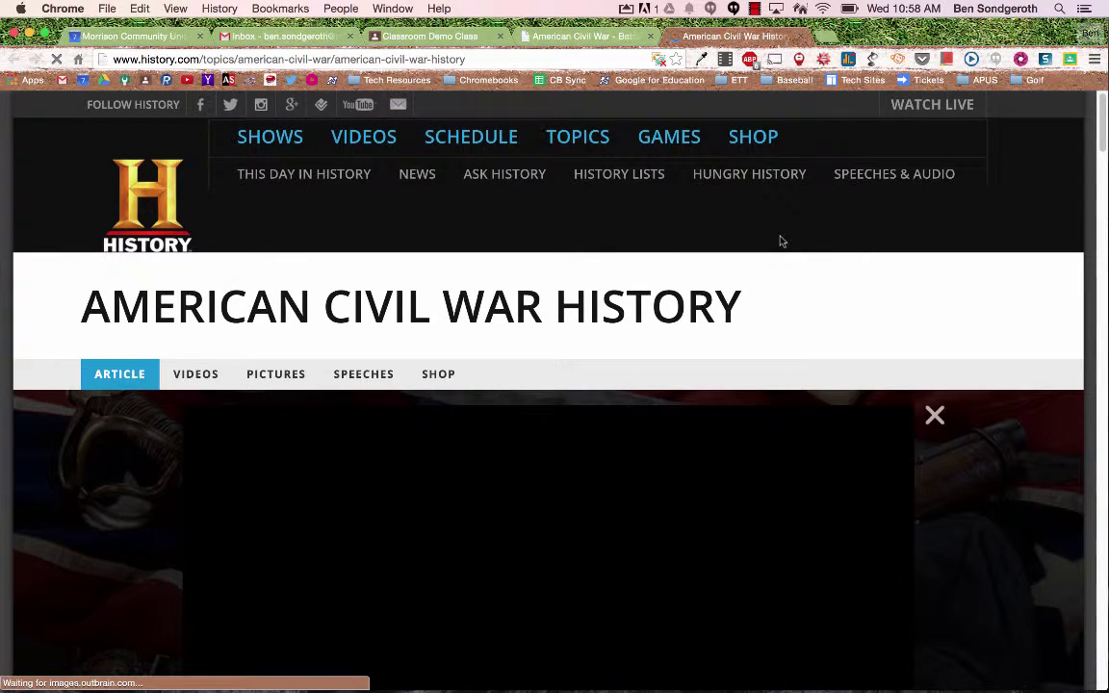
{"action": "scroll", "coordinate": [273, 598], "scroll_direction": "down", "scroll_amount": 3}
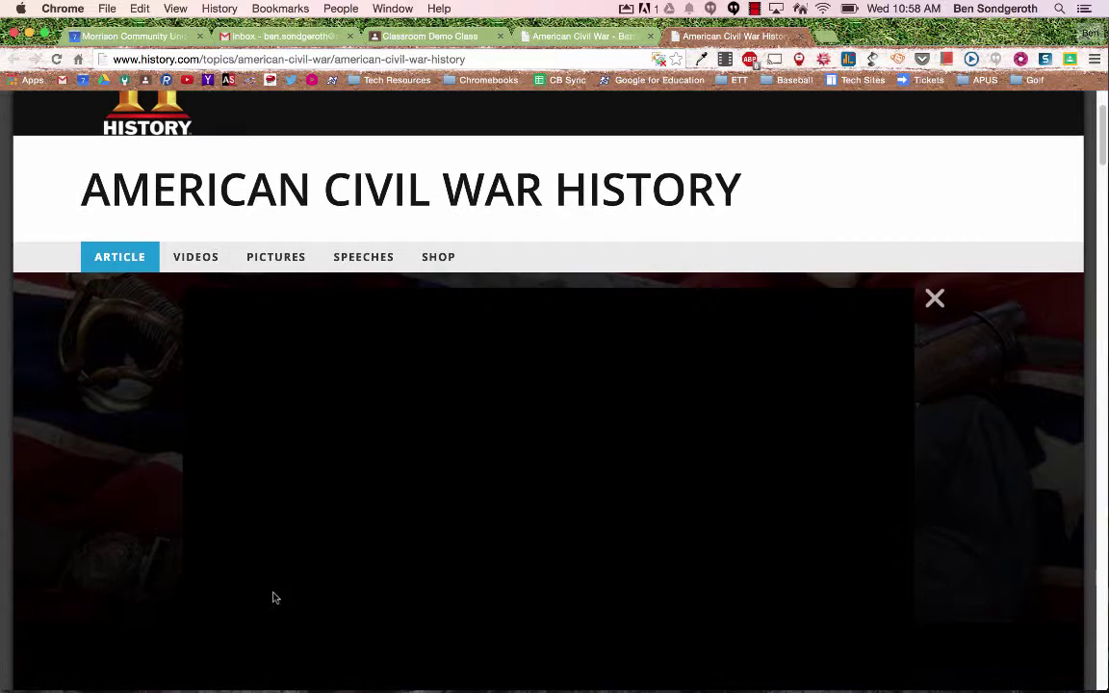
{"action": "scroll", "coordinate": [274, 598], "scroll_direction": "down", "scroll_amount": 1}
{"action": "left_click", "coordinate": [200, 662]}
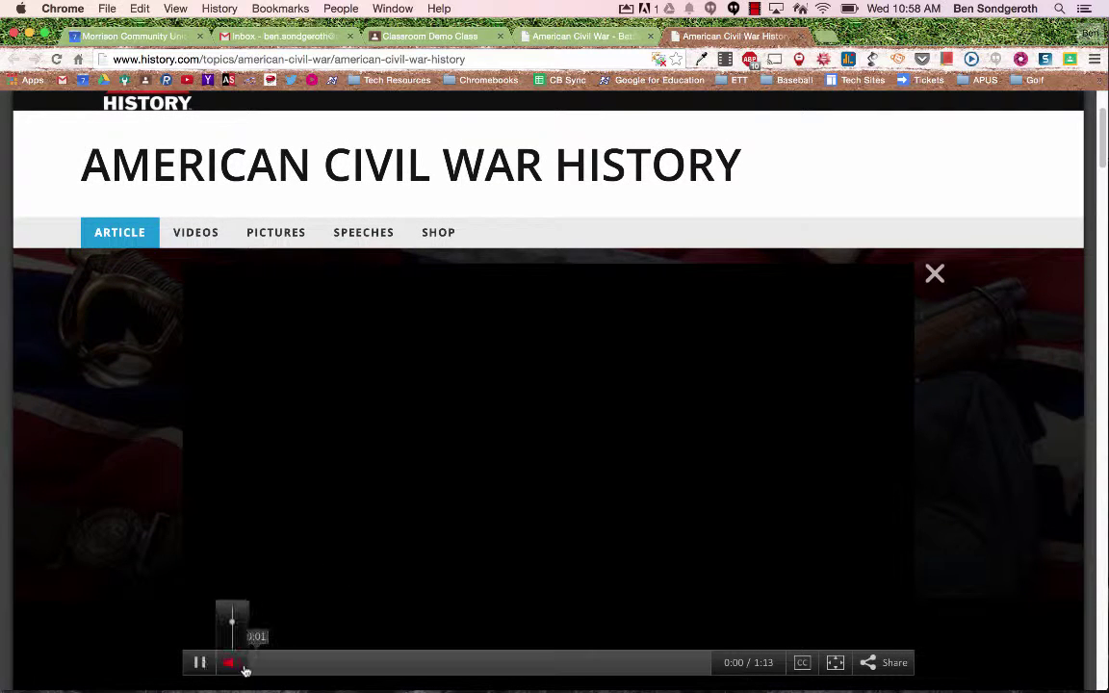
{"action": "scroll", "coordinate": [346, 568], "scroll_direction": "up", "scroll_amount": 2}
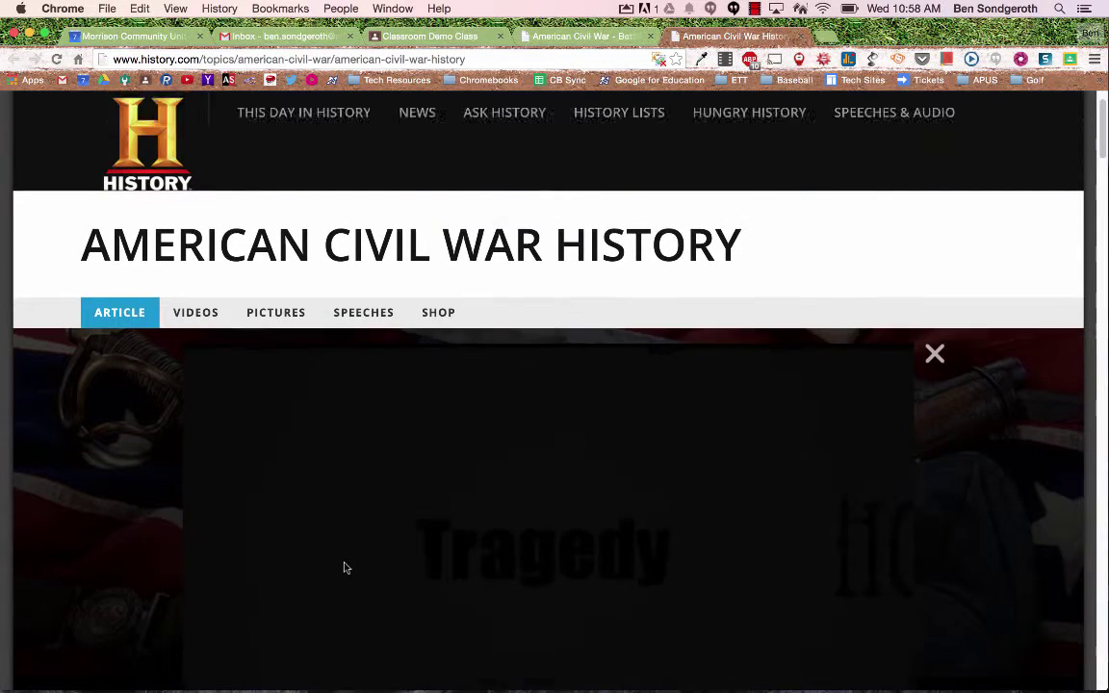
{"action": "scroll", "coordinate": [346, 568], "scroll_direction": "up", "scroll_amount": 2}
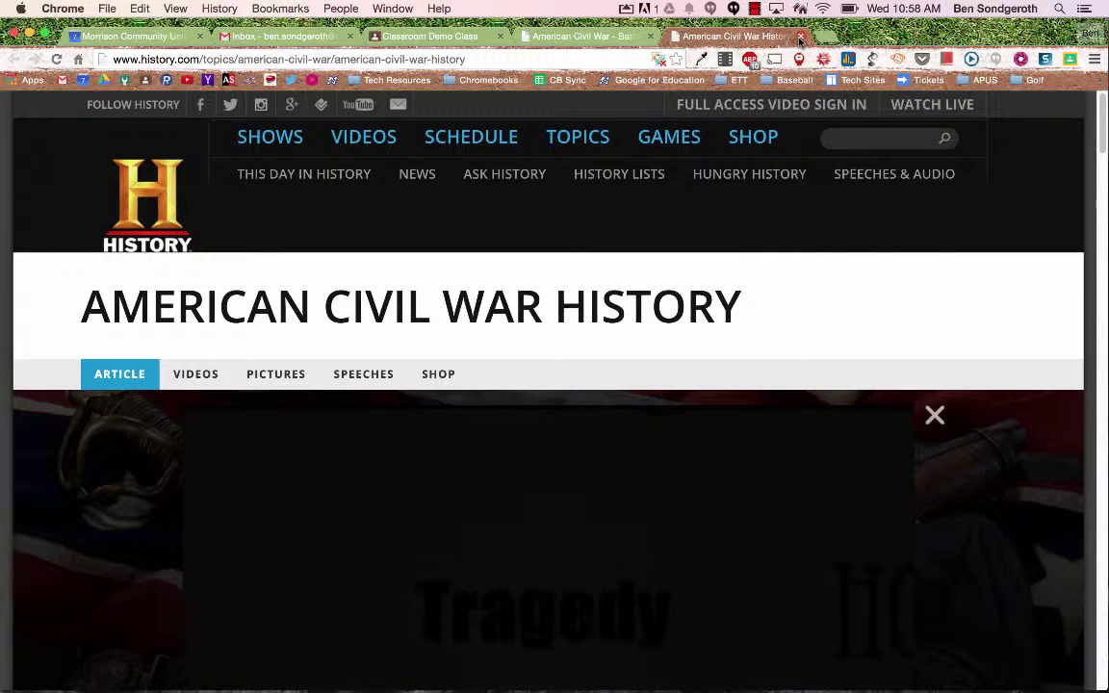
{"action": "middle_click", "coordinate": [720, 37]}
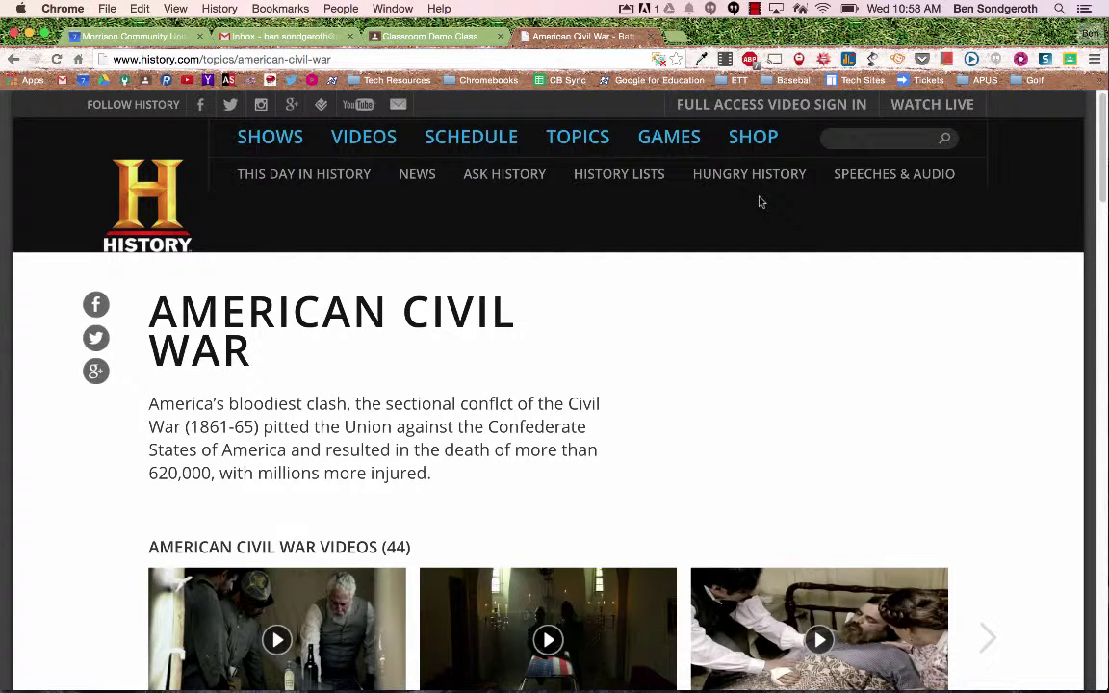
Step: Assign the American Civil War page to the class as "Civil War", with the description "Read and report on the topics below!"
{"action": "left_click", "coordinate": [1069, 60]}
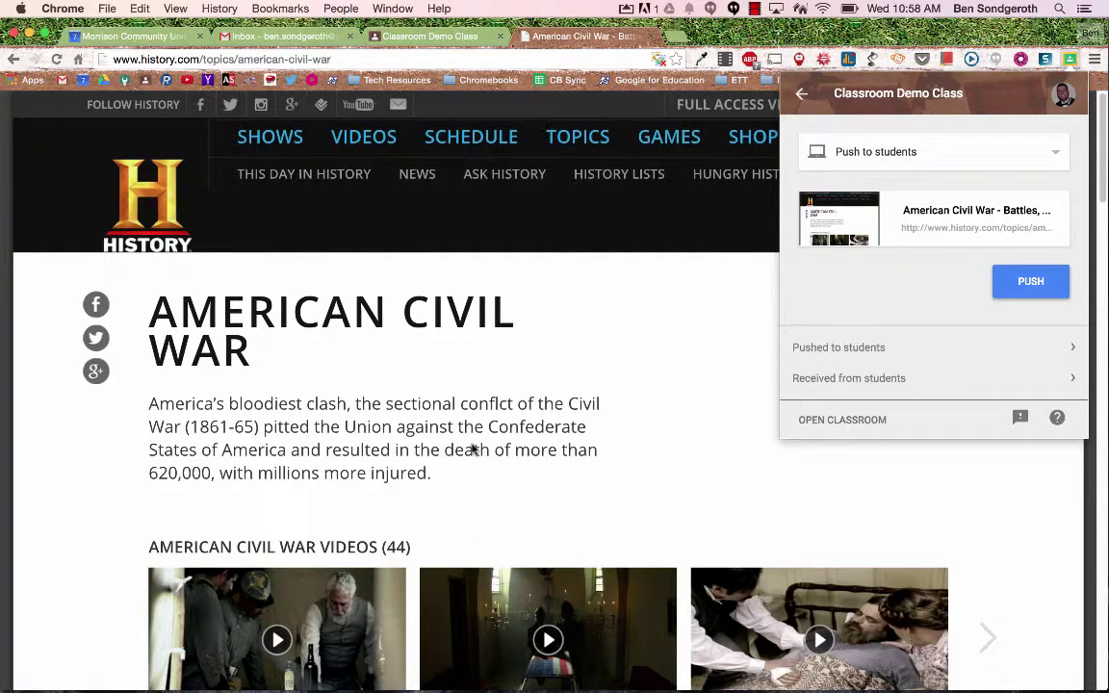
{"action": "left_click", "coordinate": [921, 159]}
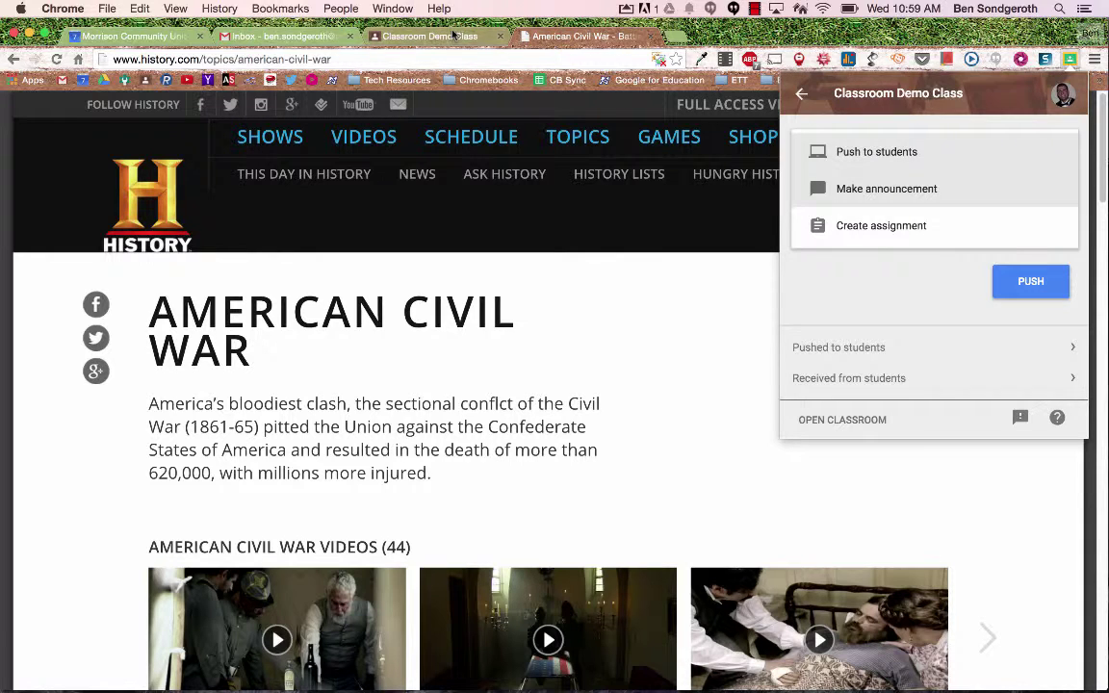
{"action": "left_click", "coordinate": [896, 227]}
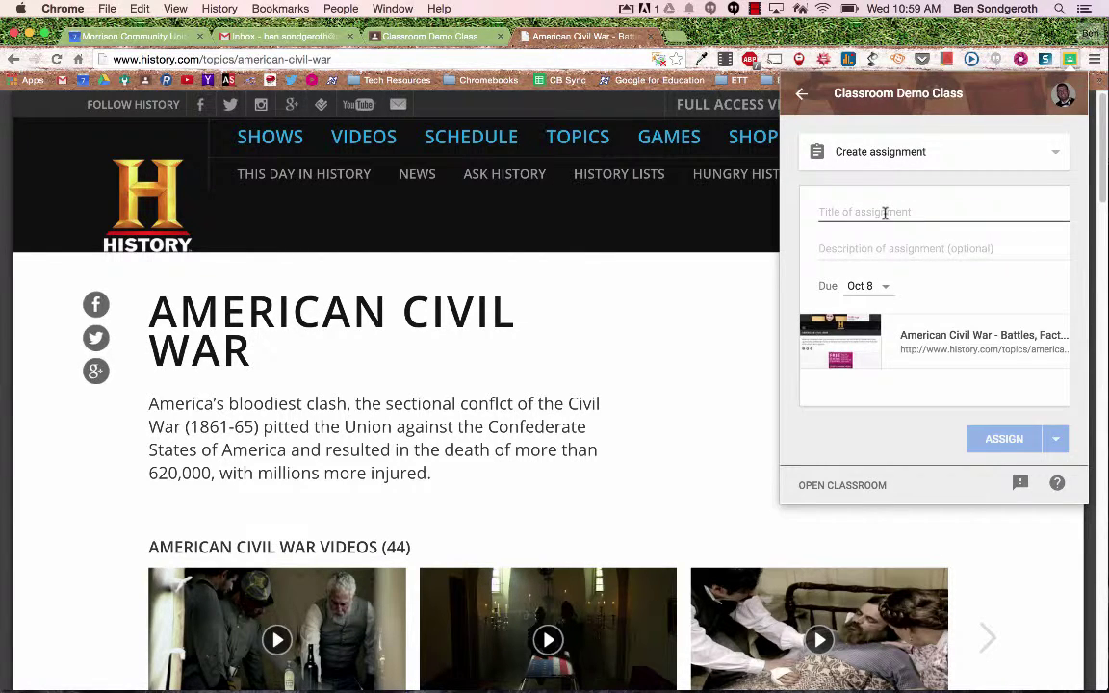
{"action": "type", "text": "Civil "}
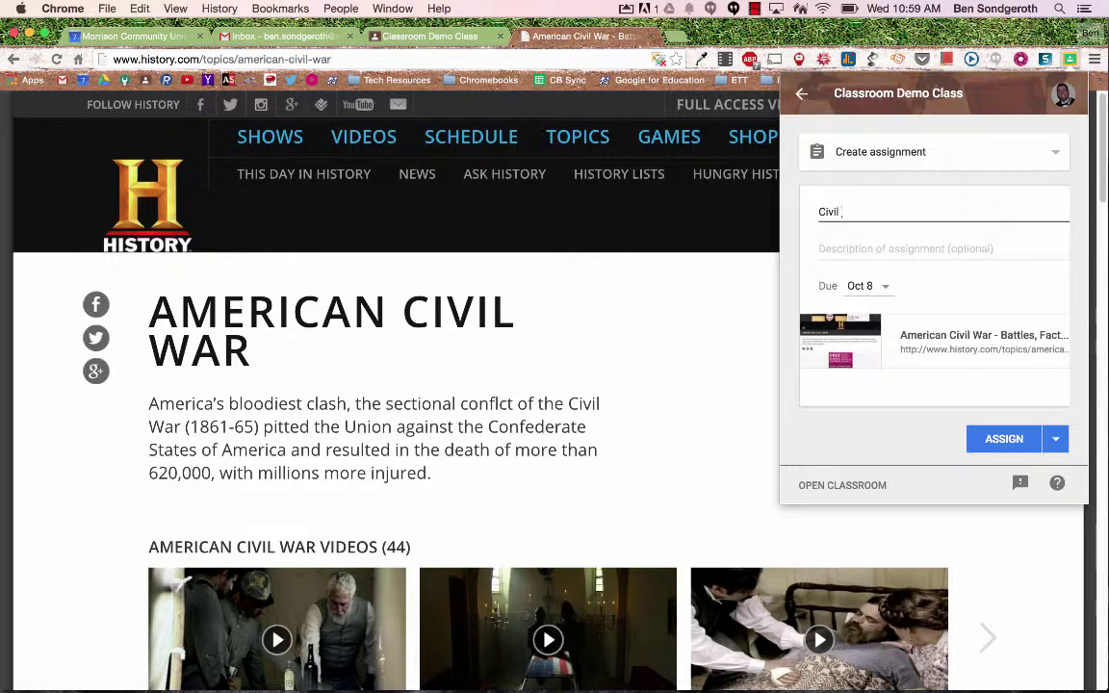
{"action": "type", "text": "War"}
{"action": "left_click", "coordinate": [914, 249]}
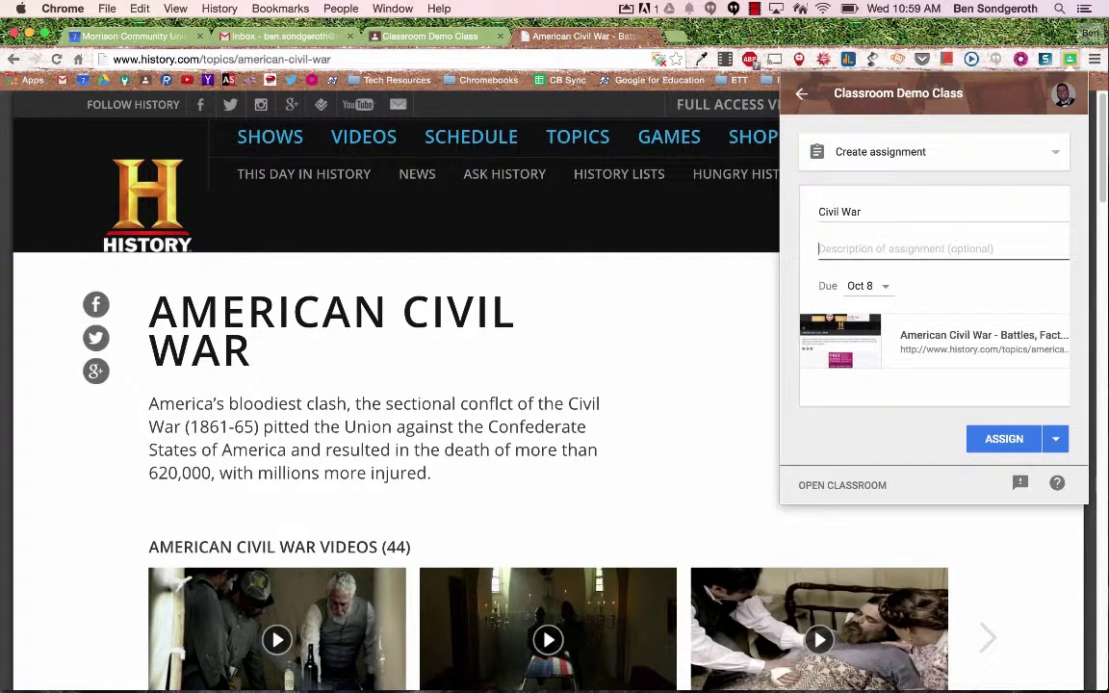
{"action": "type", "text": "Re"}
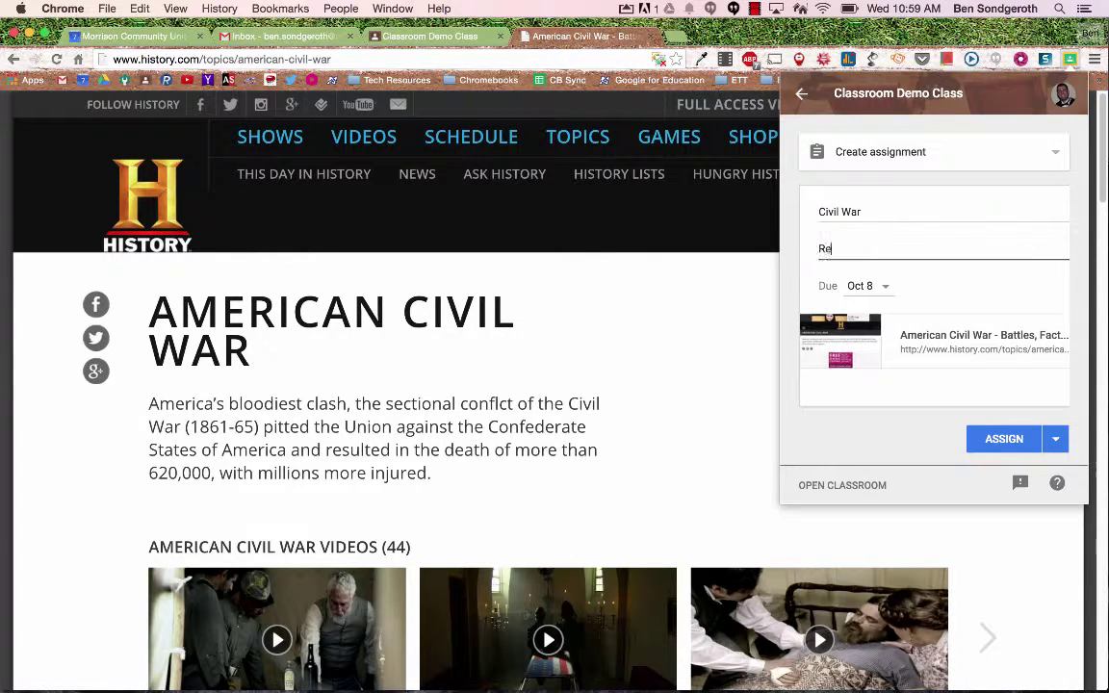
{"action": "type", "text": "ad and report on the topics below!"}
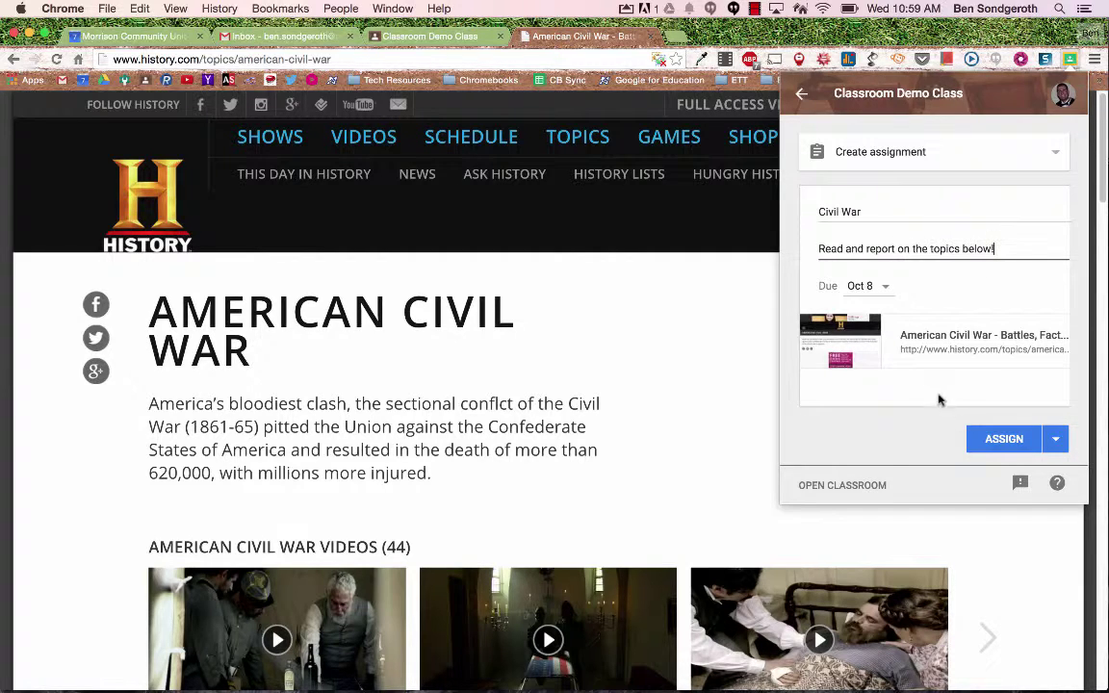
{"action": "left_click", "coordinate": [1000, 440]}
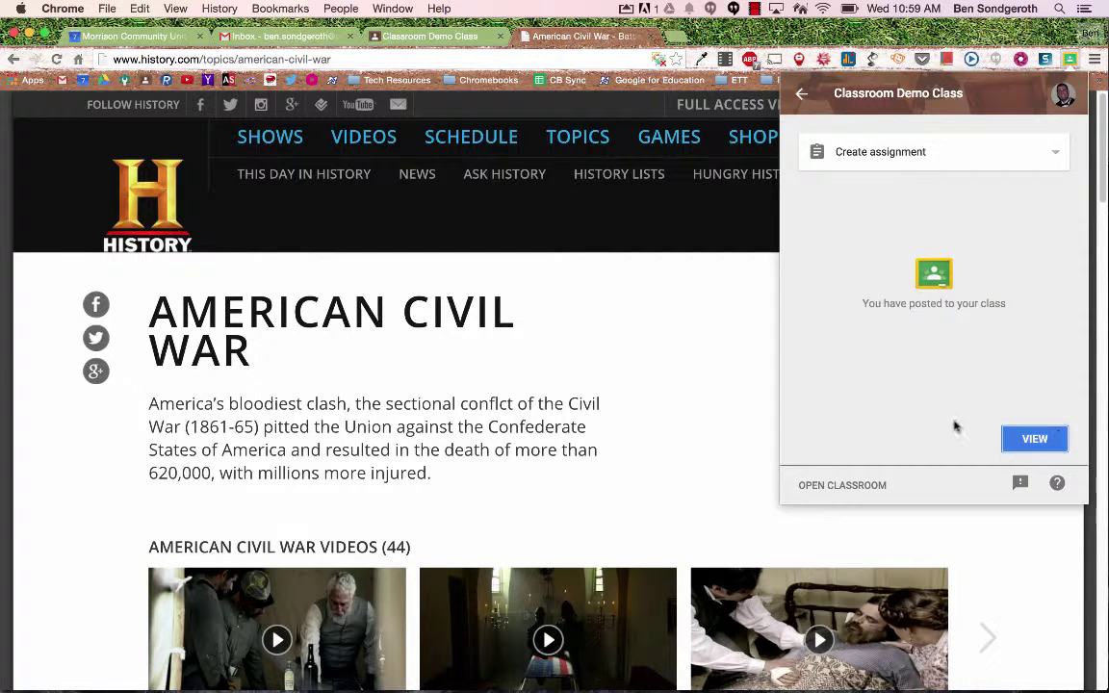
Step: Check the Civil War assignment in both the teacher's and the student's Classroom Demo Class stream, ending in the teacher's window
{"action": "left_click", "coordinate": [432, 37]}
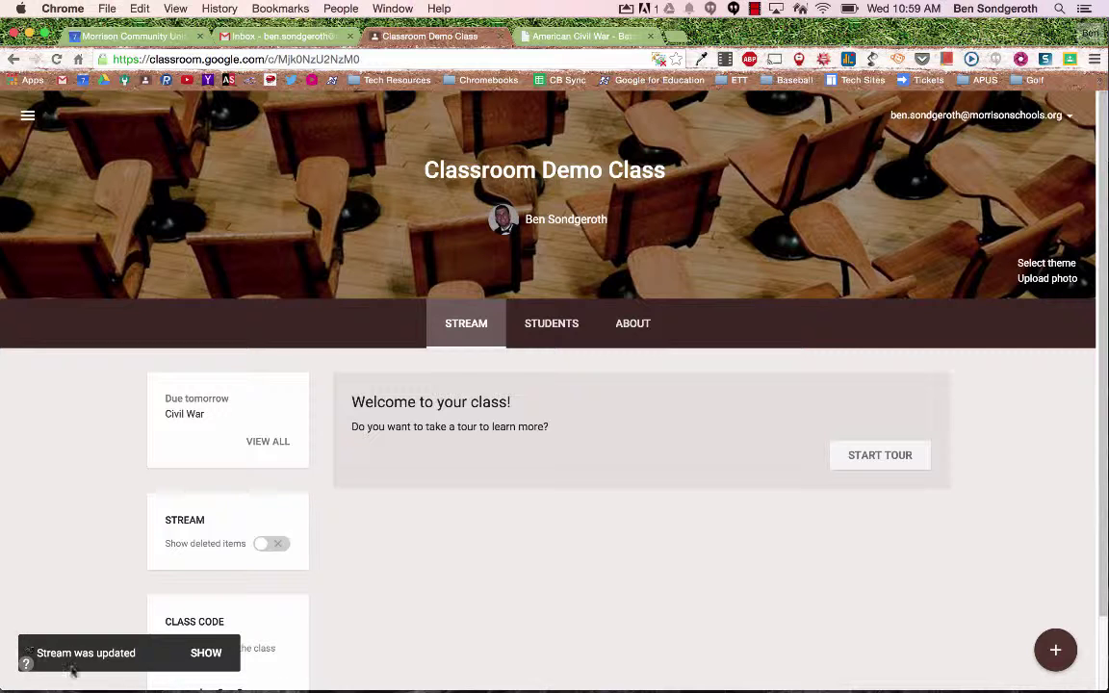
{"action": "left_click", "coordinate": [205, 652]}
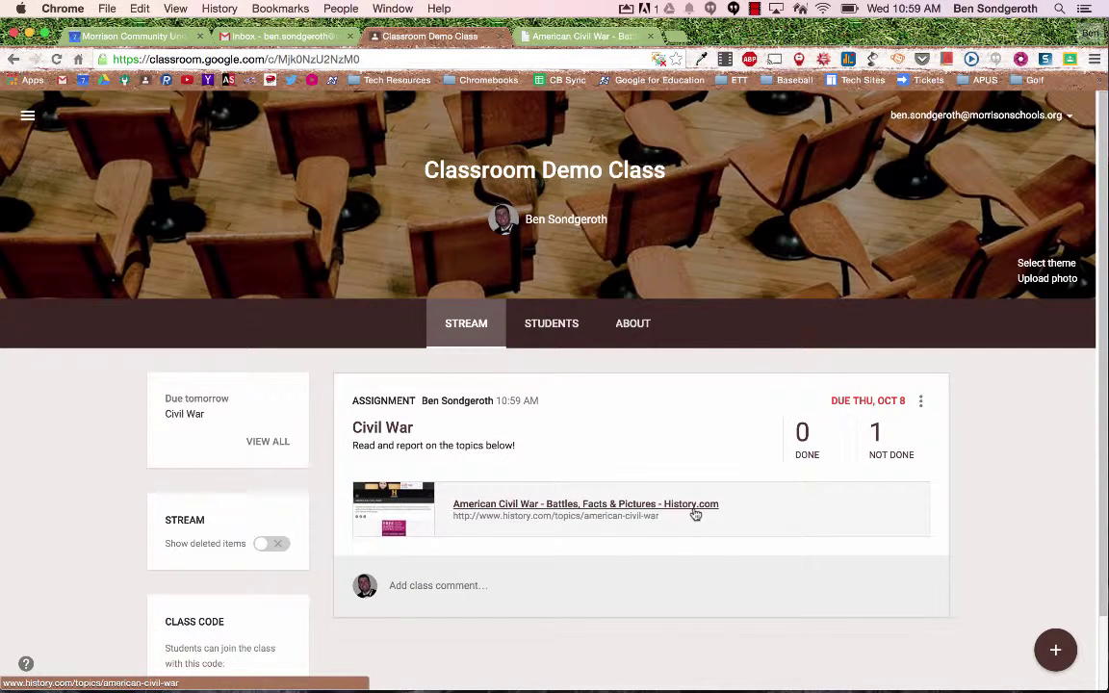
{"action": "mouse_move", "coordinate": [760, 681]}
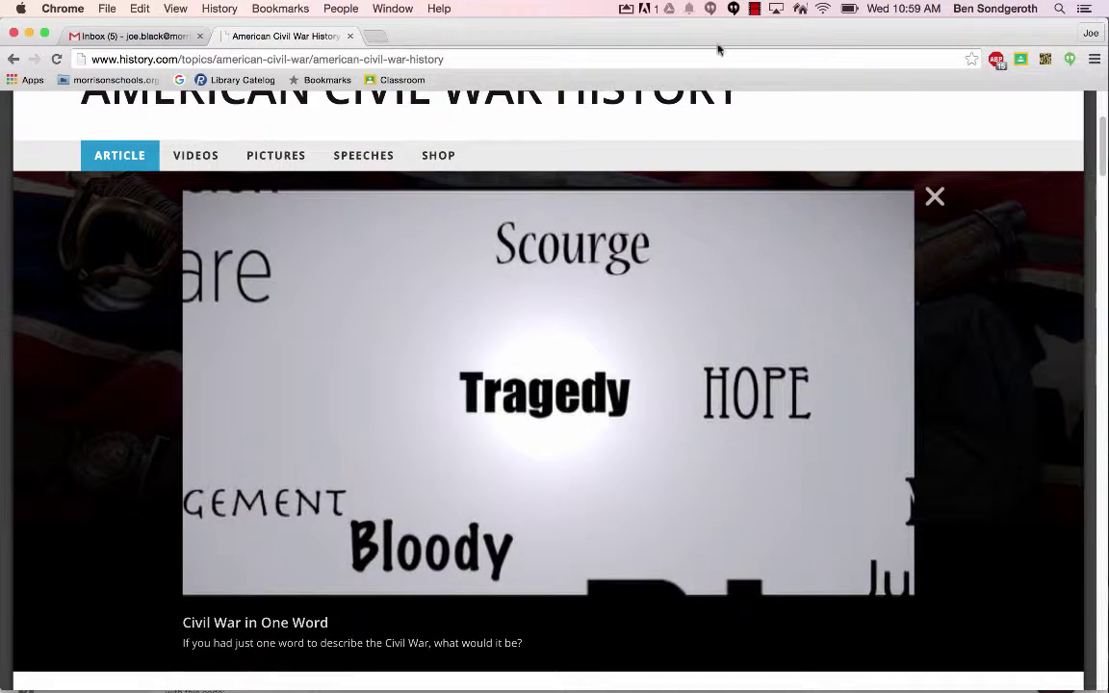
{"action": "left_click", "coordinate": [400, 80]}
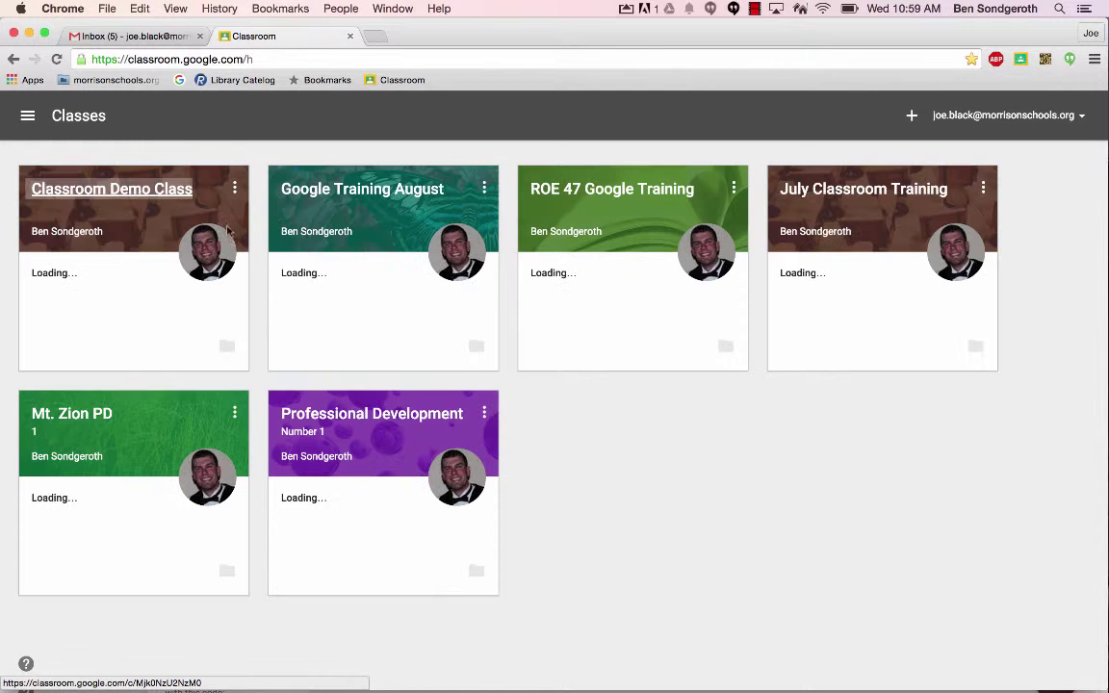
{"action": "left_click", "coordinate": [142, 189]}
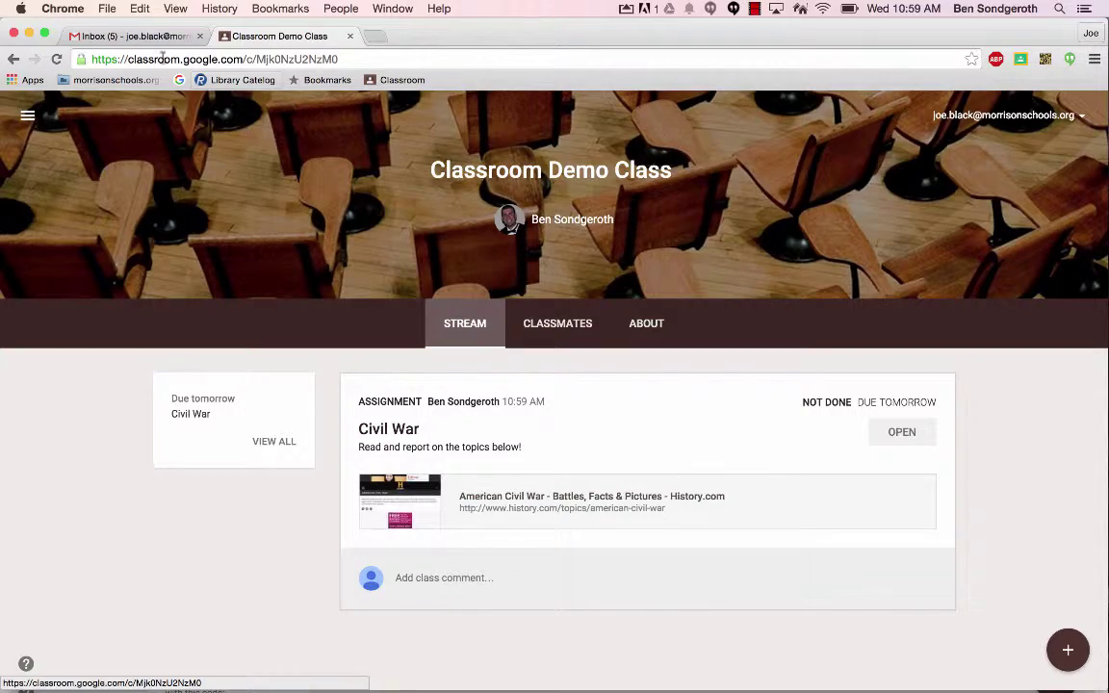
{"action": "left_click", "coordinate": [29, 34]}
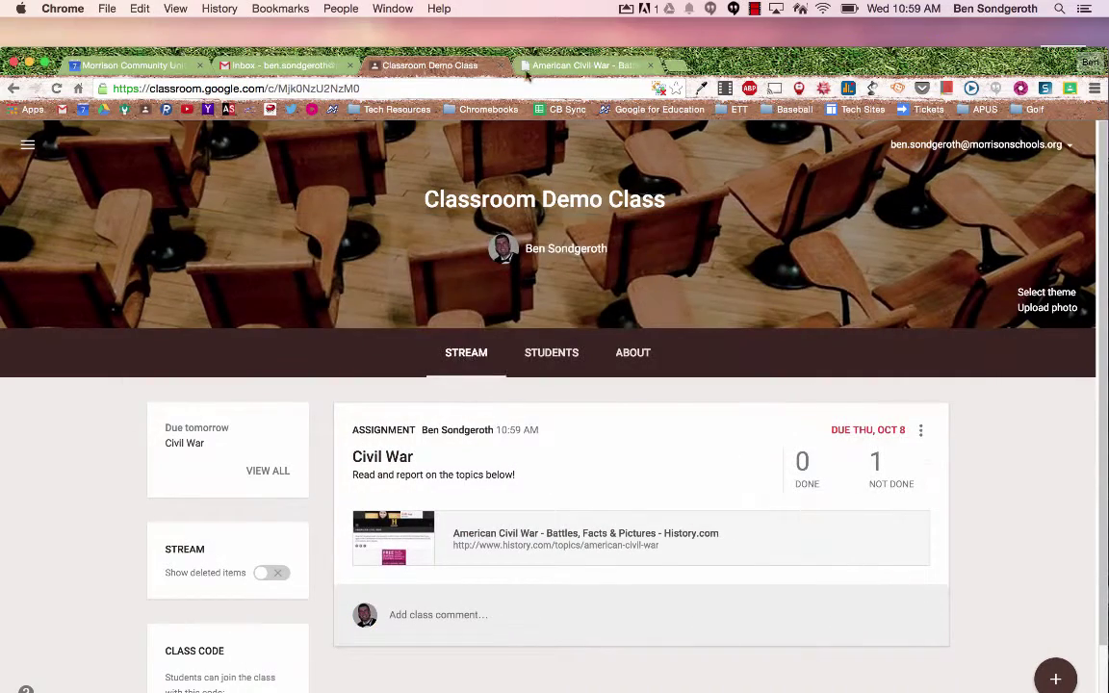
{"action": "left_click_drag", "start_coordinate": [728, 58], "coordinate": [726, 28]}
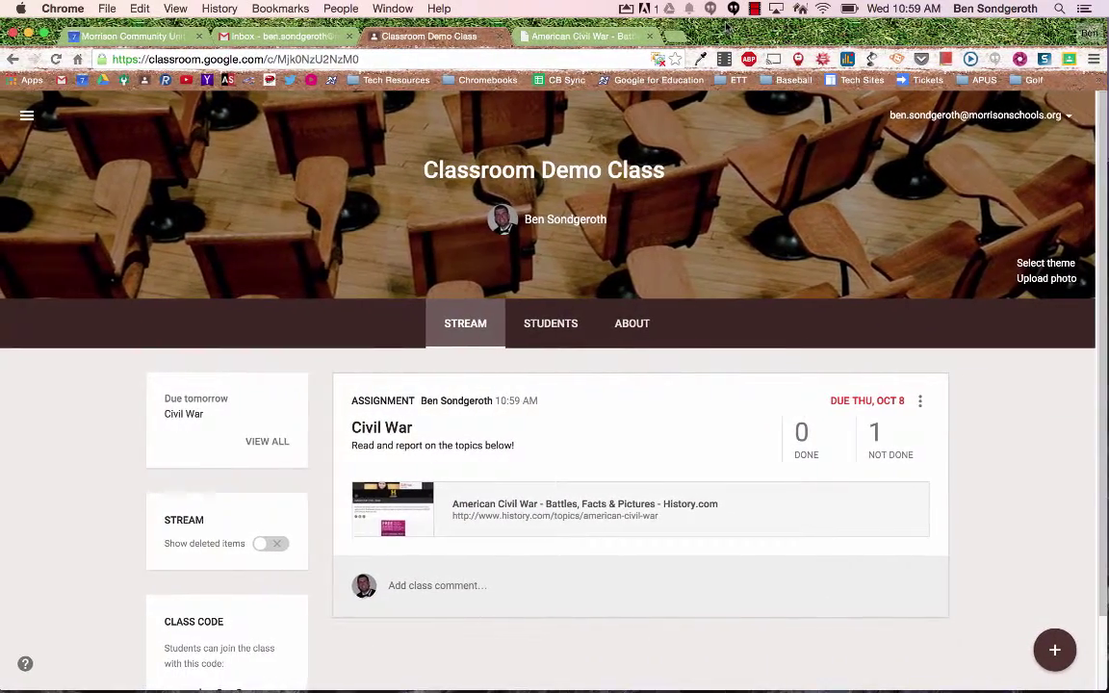
Step: On the American Civil War page, open Share to Classroom for Classroom Demo Class and set the action to Push to students
{"action": "left_click", "coordinate": [592, 36]}
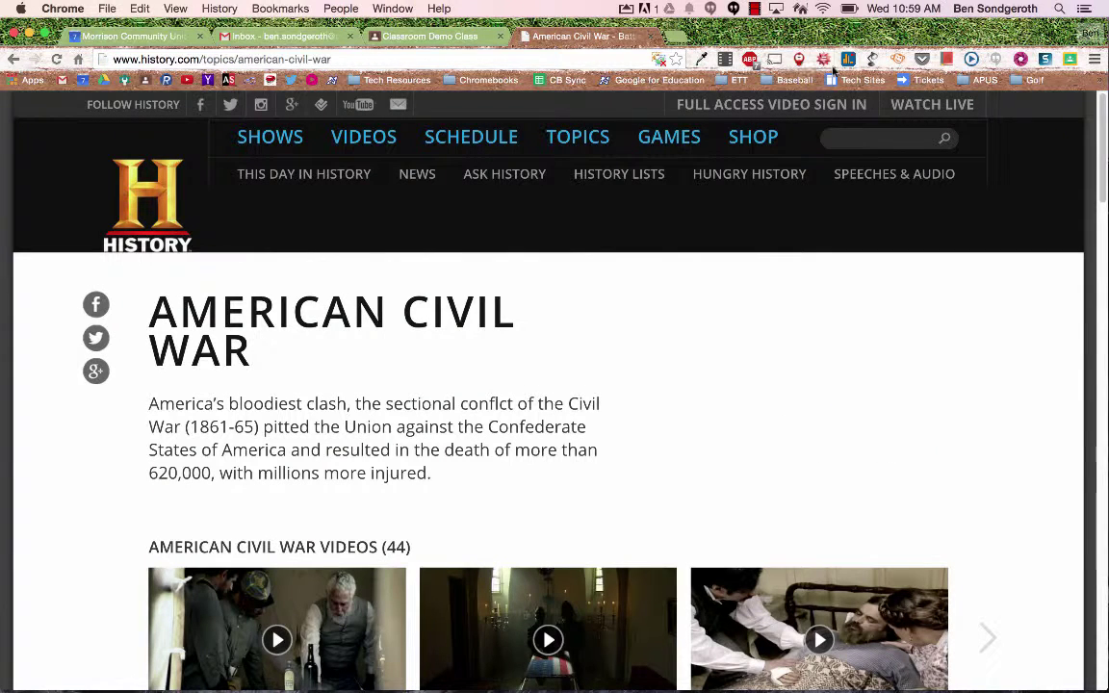
{"action": "left_click", "coordinate": [1070, 60]}
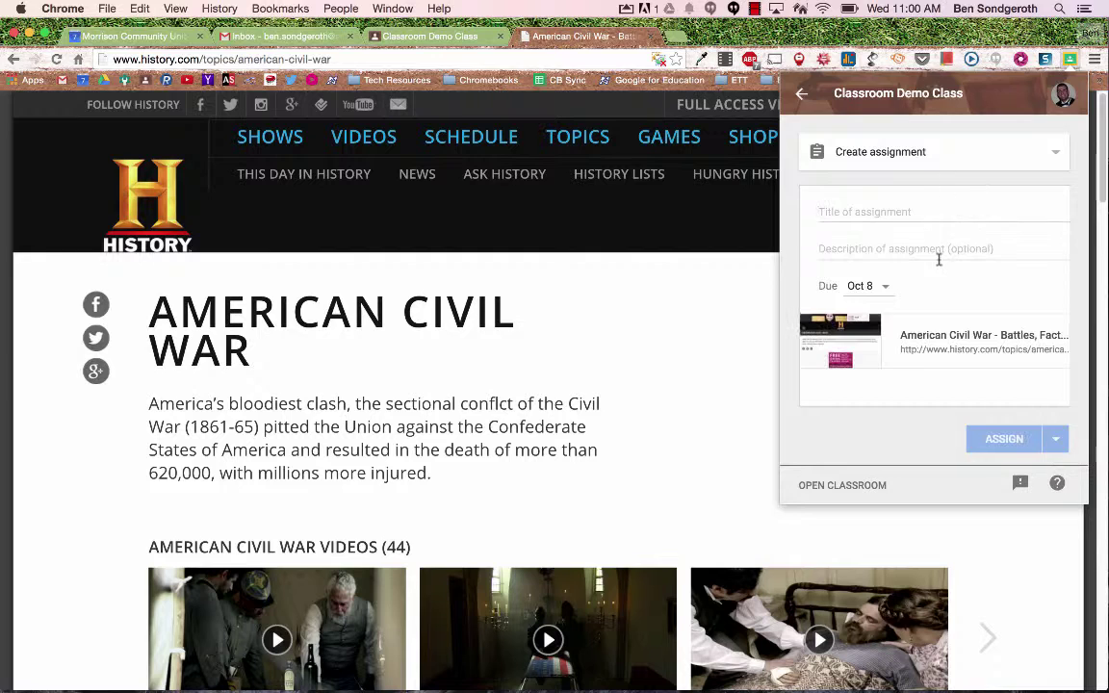
{"action": "left_click", "coordinate": [891, 152]}
{"action": "left_click", "coordinate": [904, 114]}
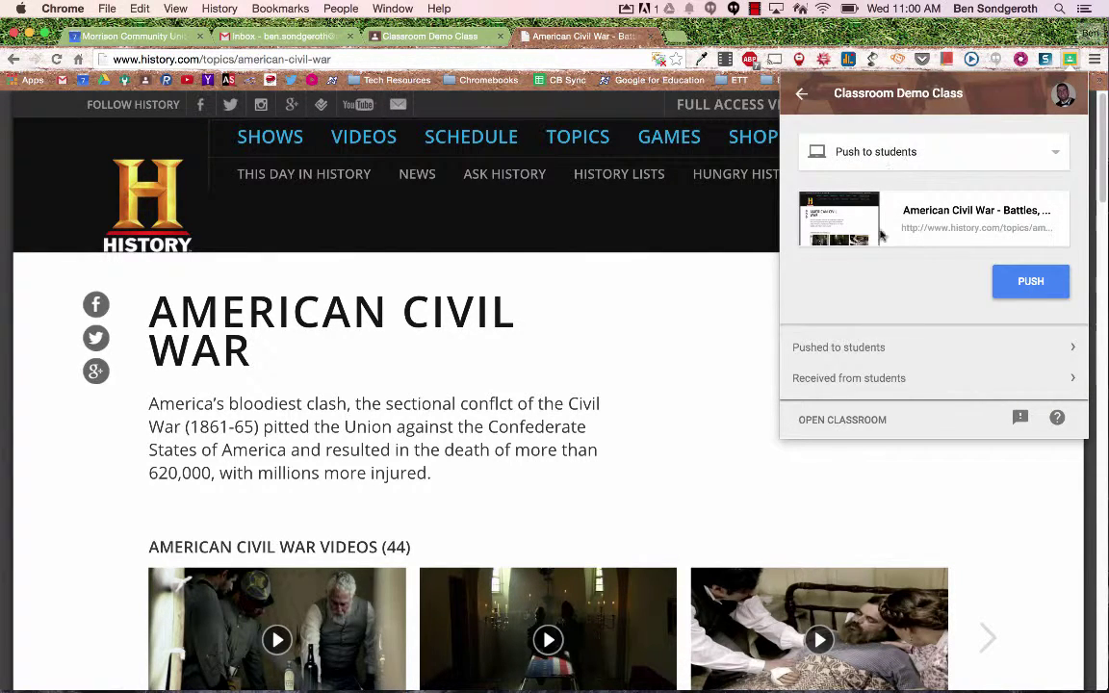
Step: Review the lists of pages pushed to students and received from students, ending back at the class's sharing options
{"action": "left_click", "coordinate": [906, 359]}
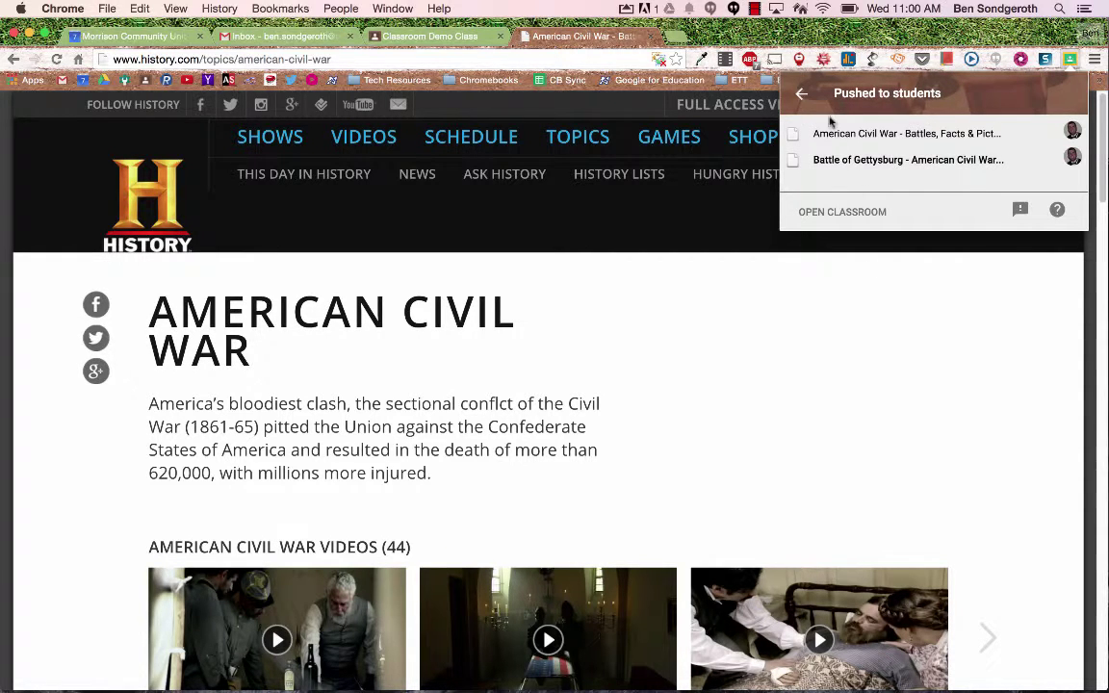
{"action": "left_click", "coordinate": [799, 93]}
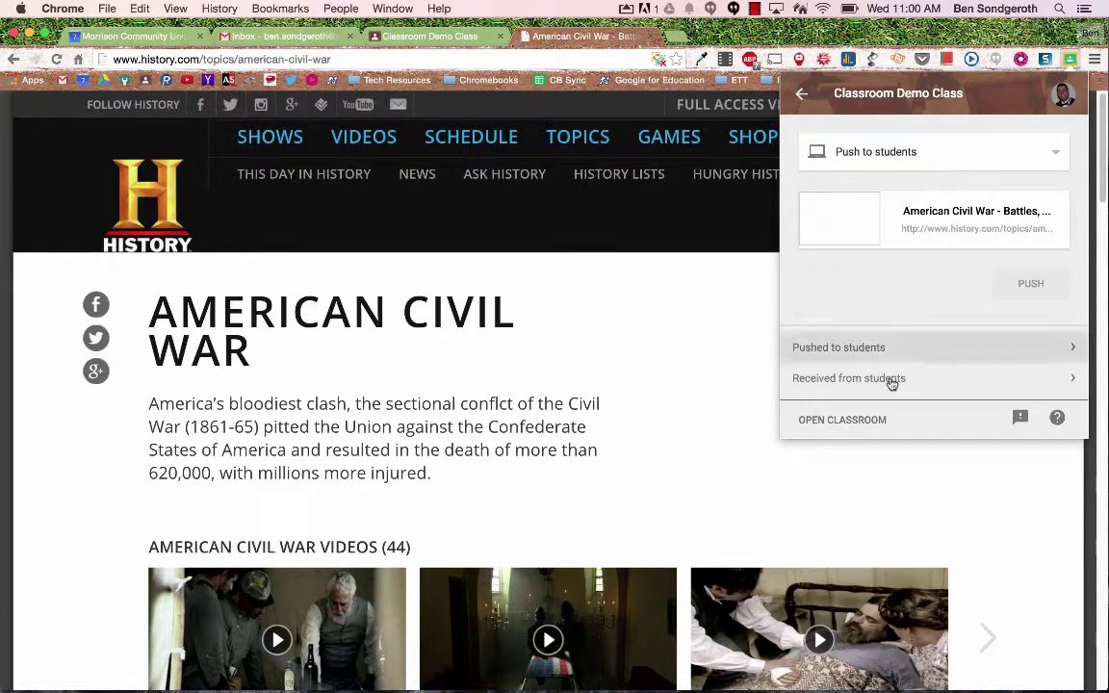
{"action": "left_click", "coordinate": [891, 380]}
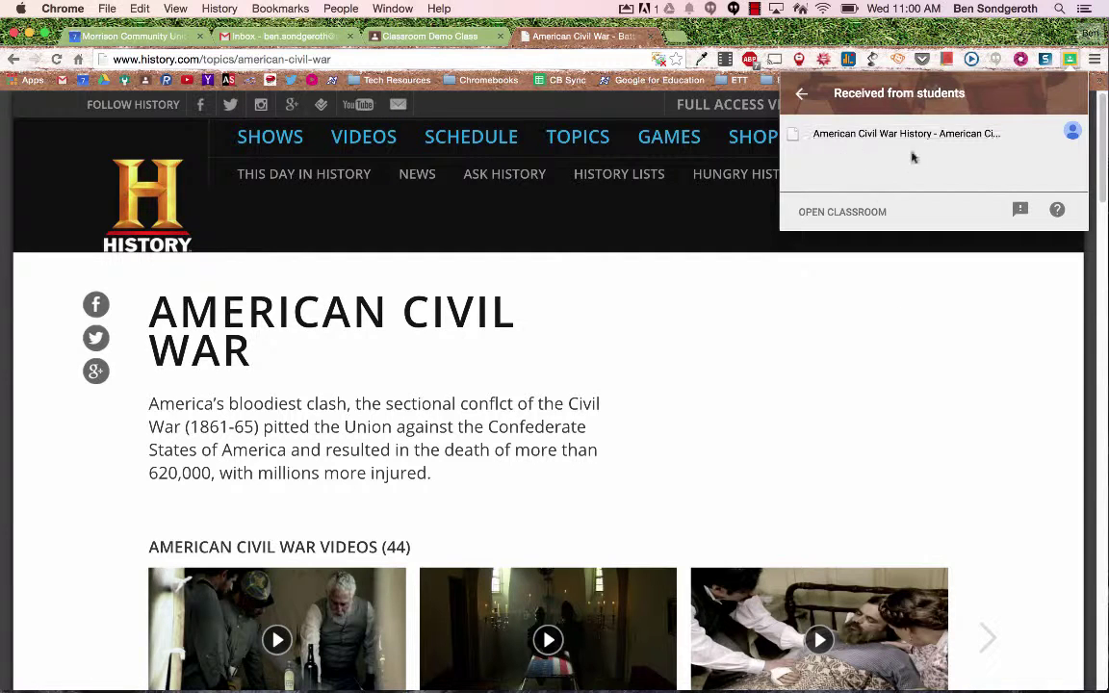
{"action": "left_click", "coordinate": [800, 93]}
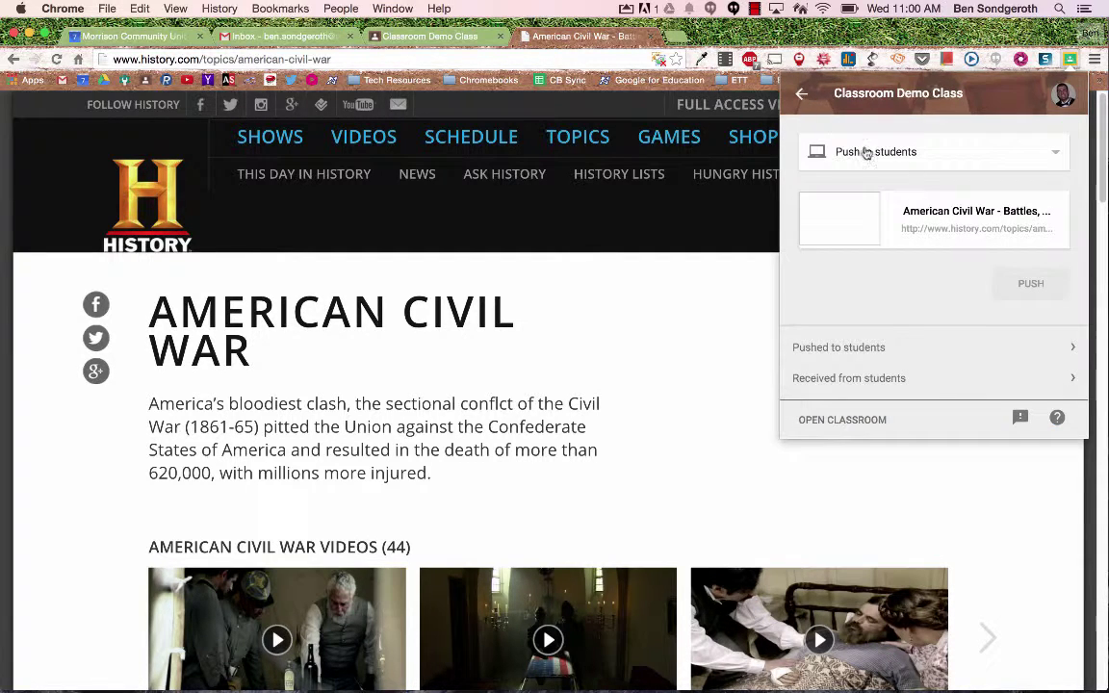